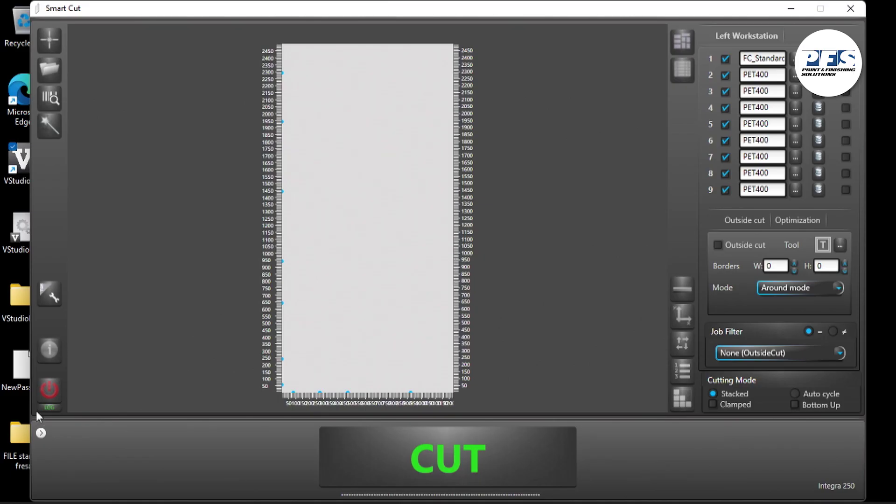
- Expand the machine control panel and start a tool change on the cutting head
left_click(41, 434)
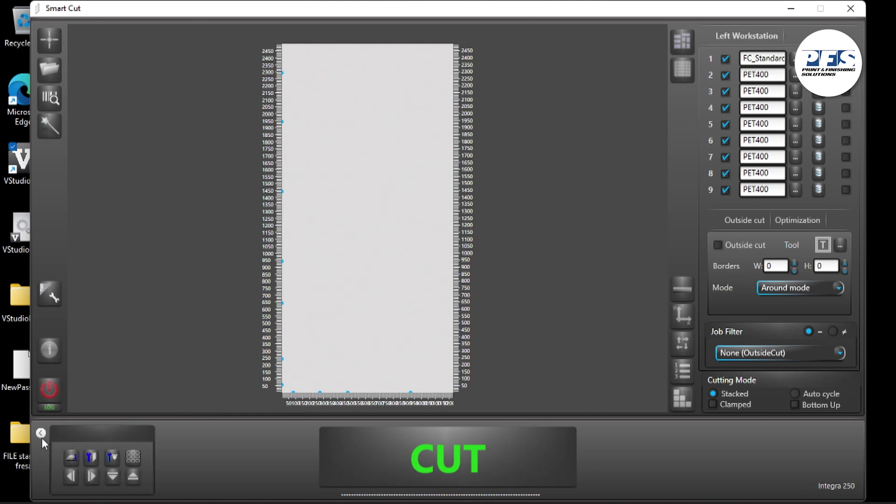
left_click(41, 437)
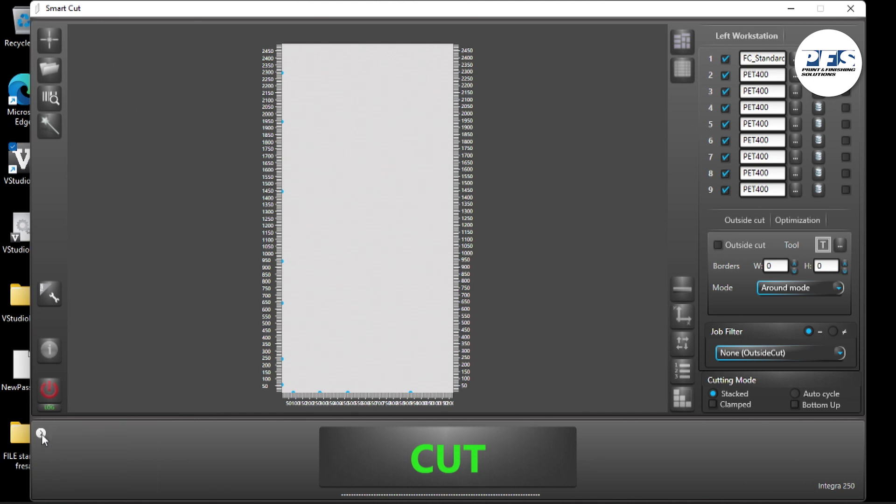
left_click(41, 435)
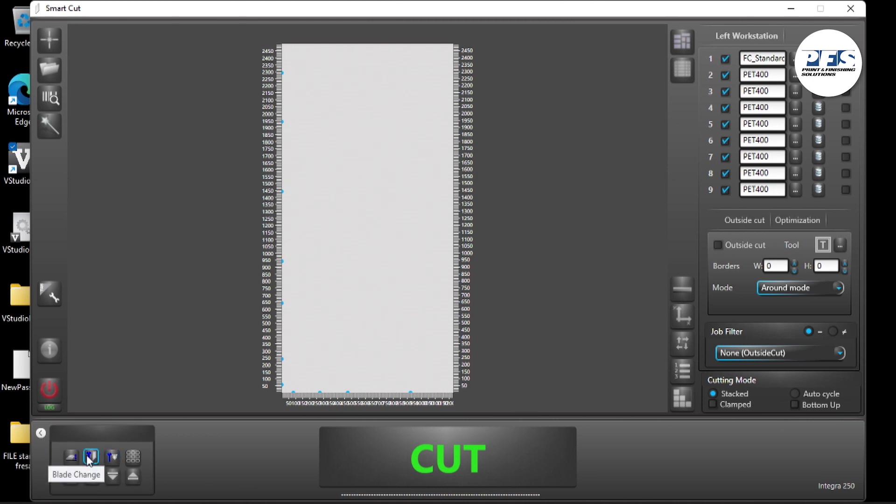
left_click(114, 458)
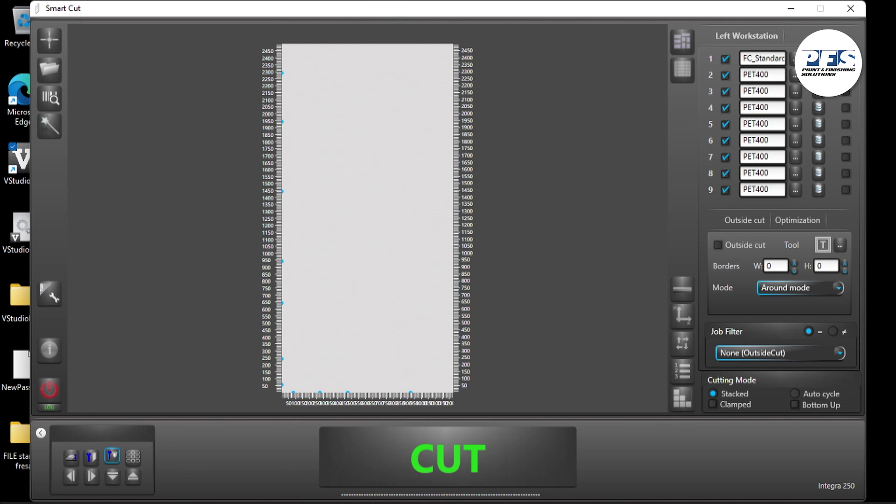
- Set the fixed tool to the TOSCBLACK oscillating head with the TC15 blade (TOSCBLACK-TC15)
left_click(49, 292)
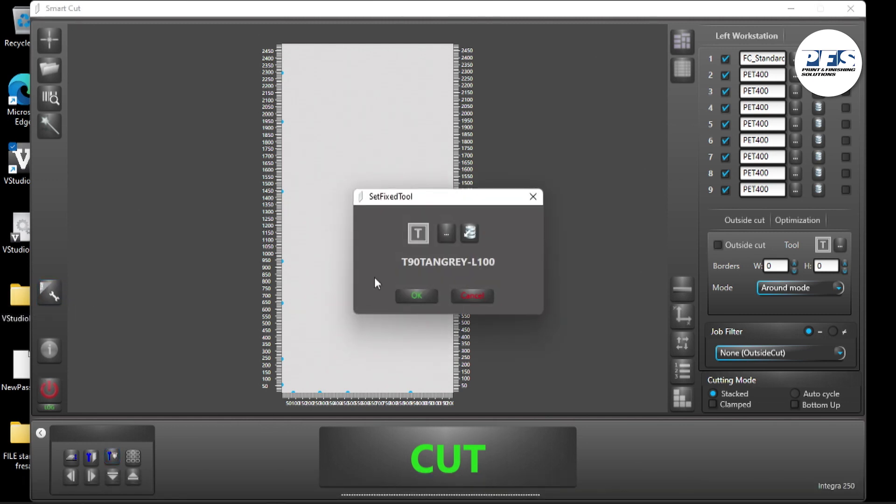
left_click(446, 233)
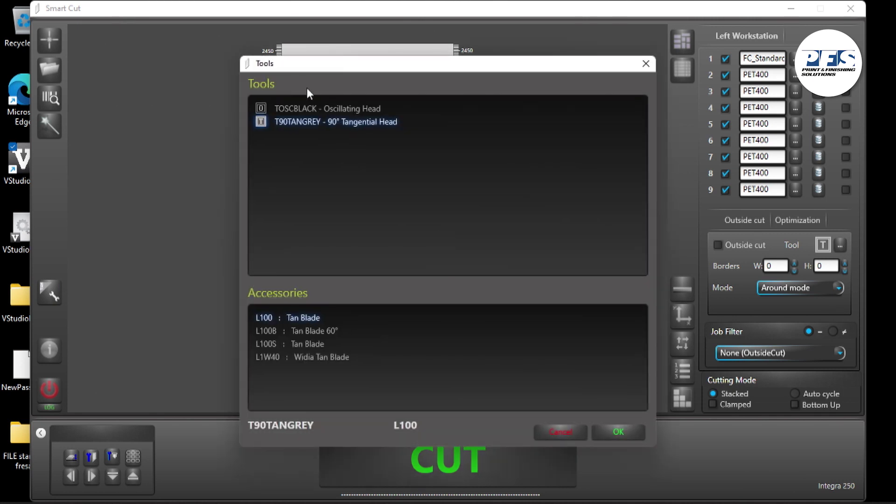
left_click(328, 108)
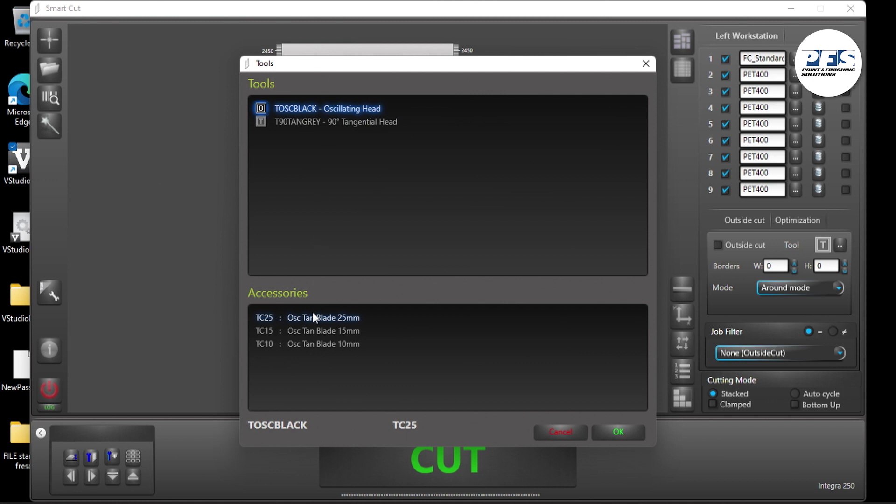
double_click(312, 331)
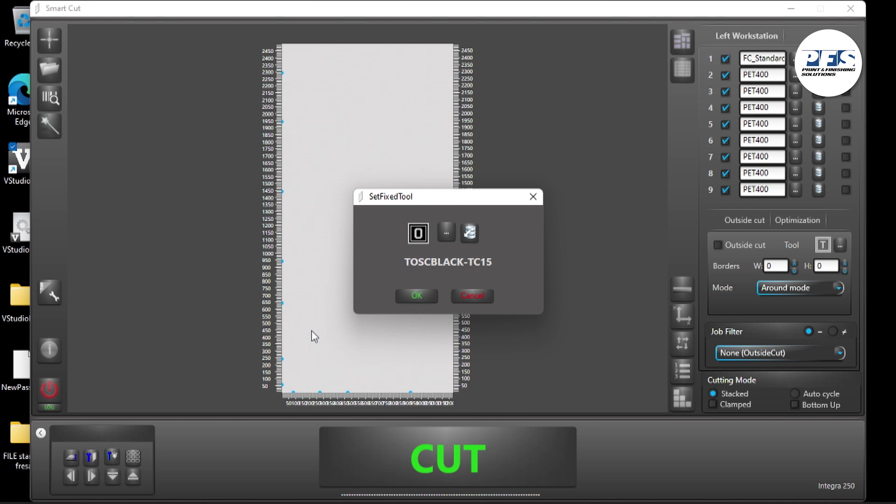
left_click(406, 299)
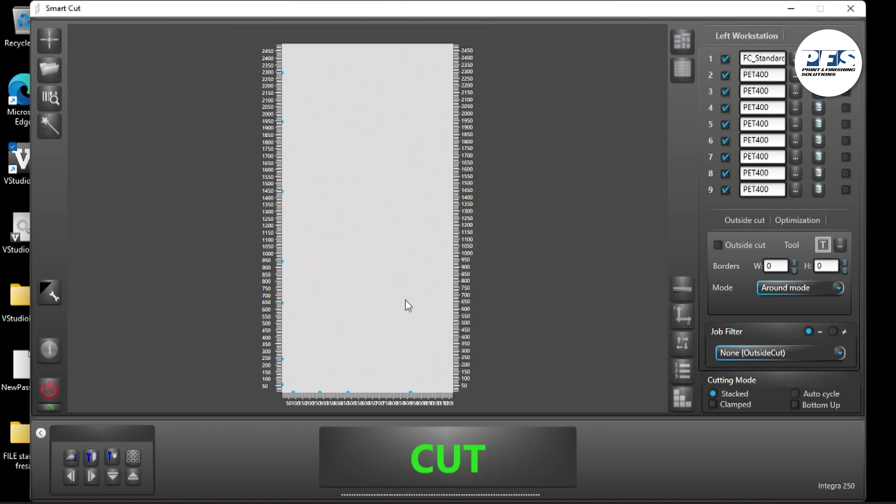
- Press the head button in the Smart Cut machine panel
left_click(133, 476)
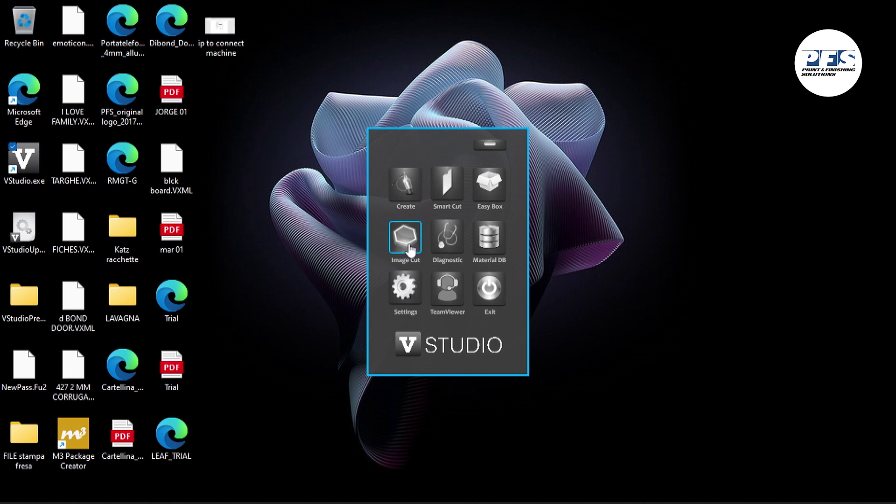
- Launch ImageCut, import Palms_21stBirthday_Easelback_56up_CUTTING-01.svg, and select all 56 squares
left_click(405, 238)
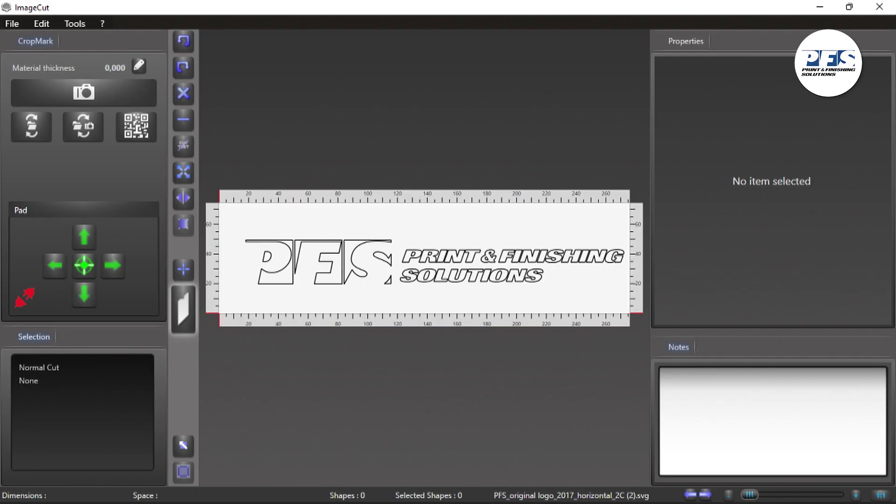
left_click(12, 24)
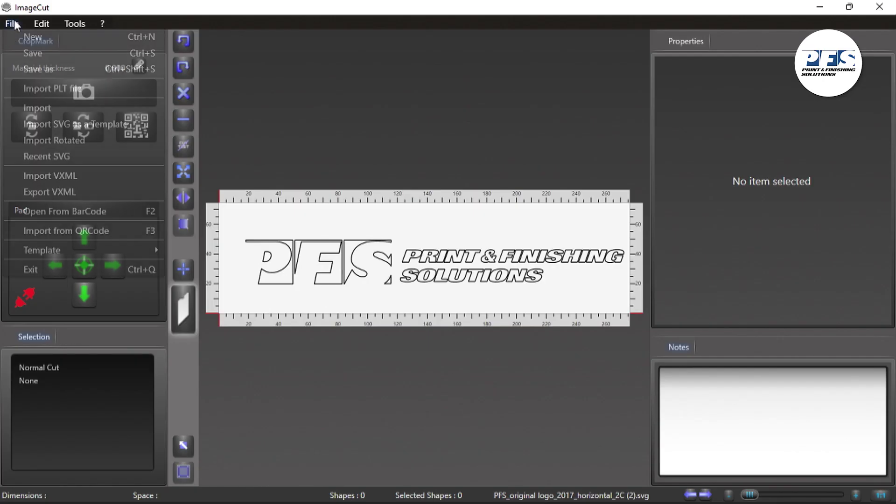
left_click(46, 108)
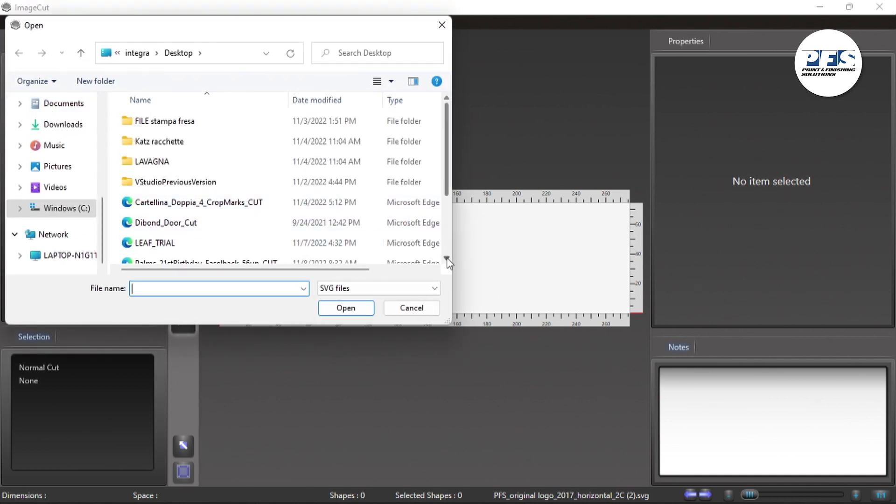
scroll(247, 233, "down", 2)
double_click(218, 213)
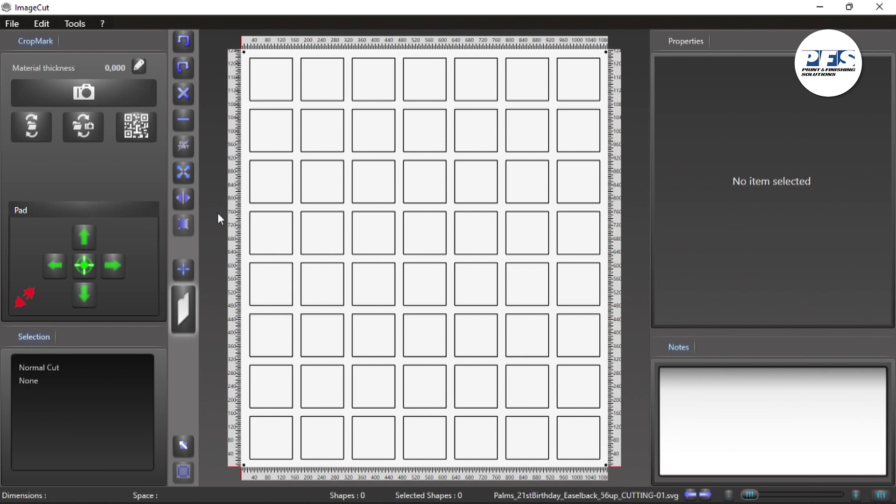
left_click(53, 368)
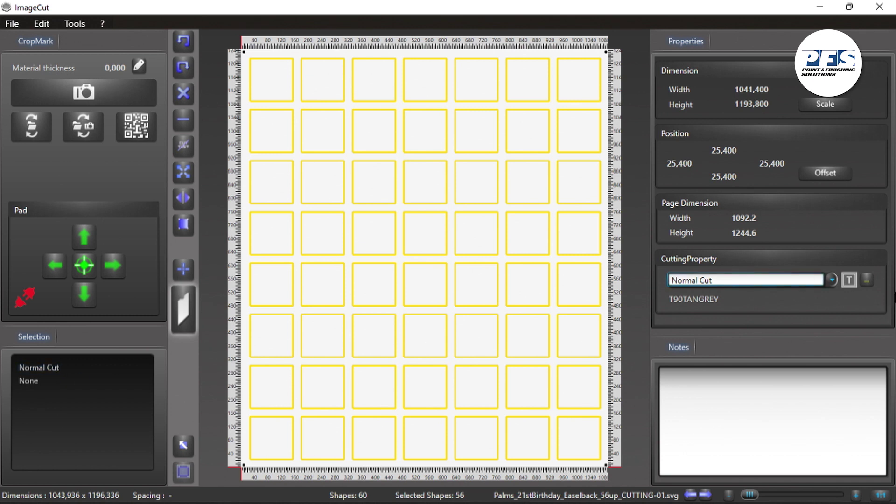
- Give the 56 squares the OscillatingCut property with the TC15 blade, then deselect them
left_click(832, 279)
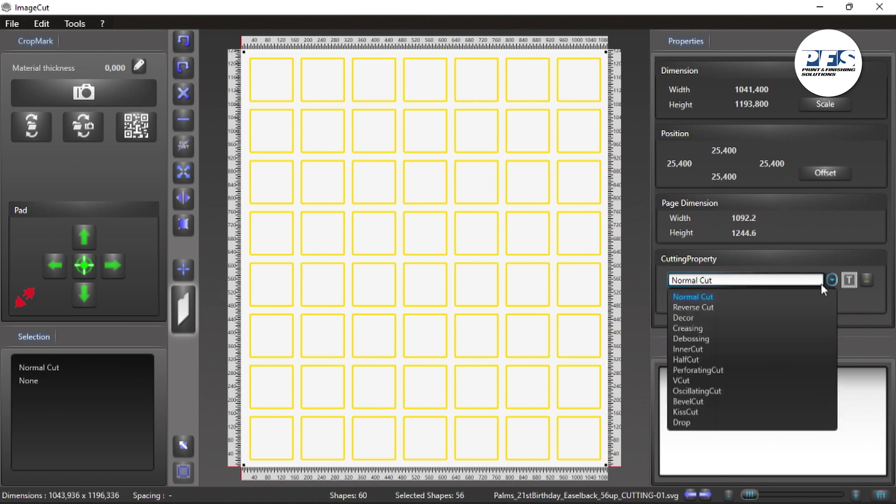
left_click(696, 391)
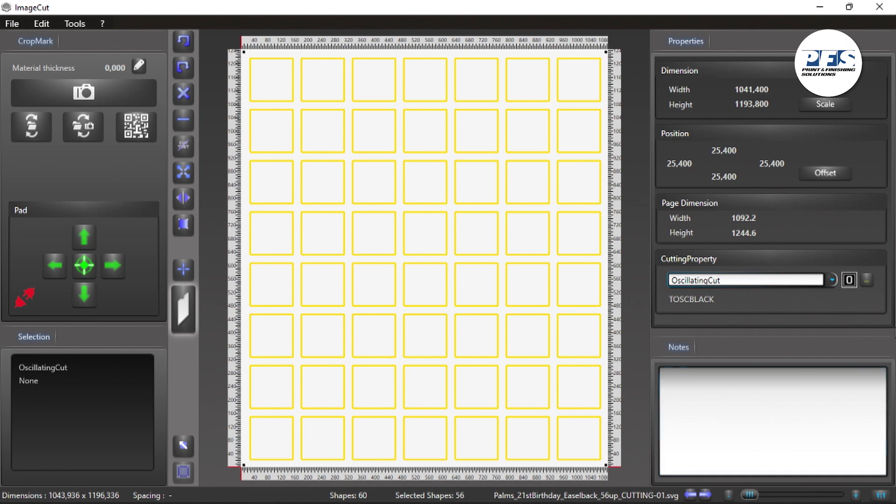
left_click(865, 280)
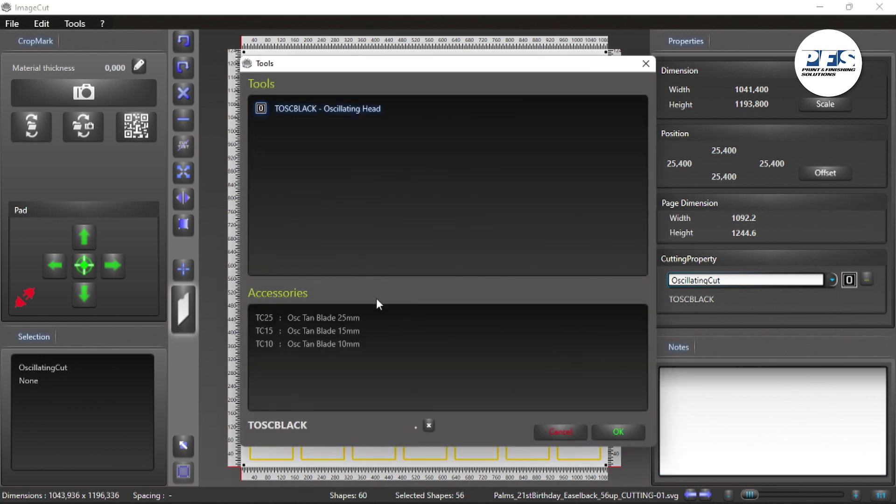
double_click(343, 331)
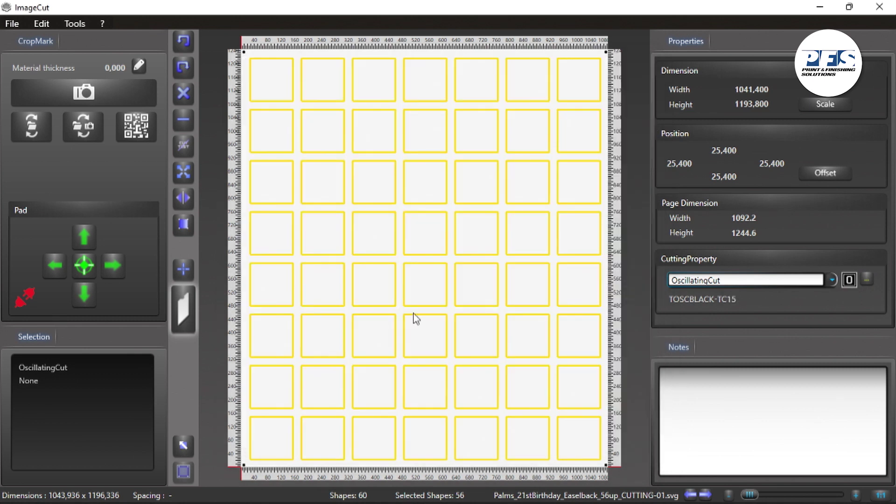
left_click(540, 346)
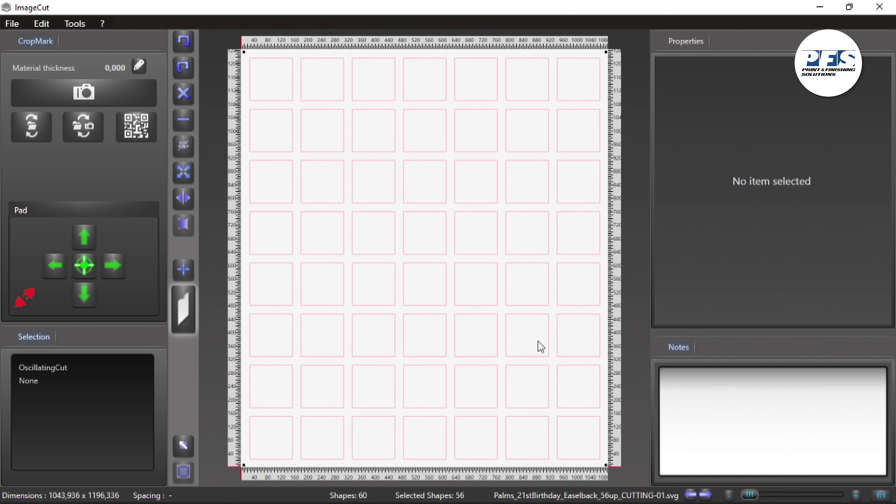
- Set the material thickness to 5
left_click(143, 68)
left_click(541, 226)
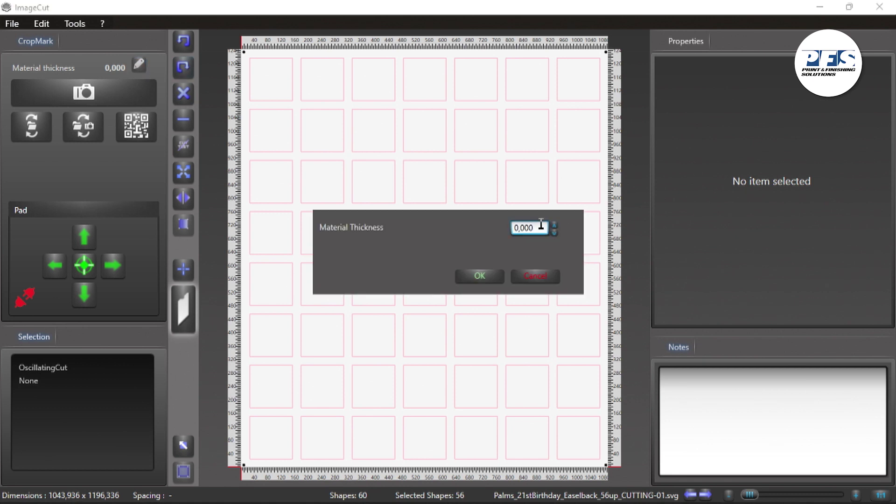
double_click(541, 225)
type("5")
left_click(486, 280)
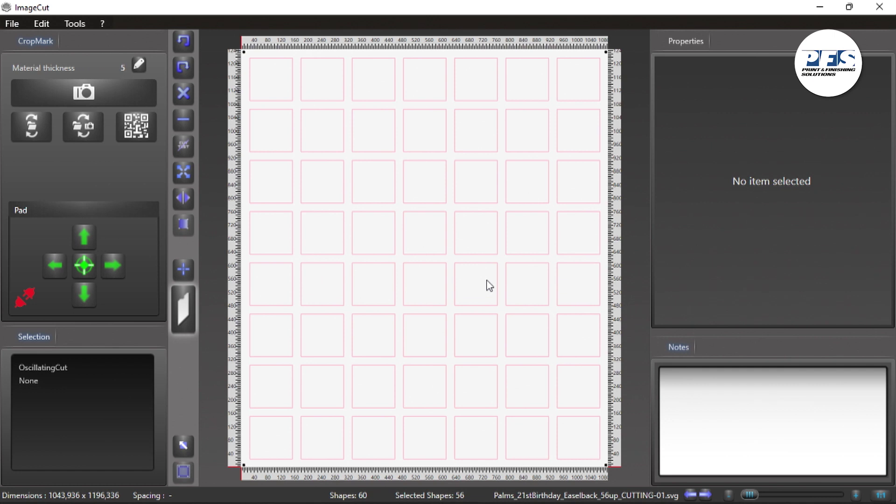
- Register the crop marks with the camera and send the job to Smart Cut
left_click(89, 98)
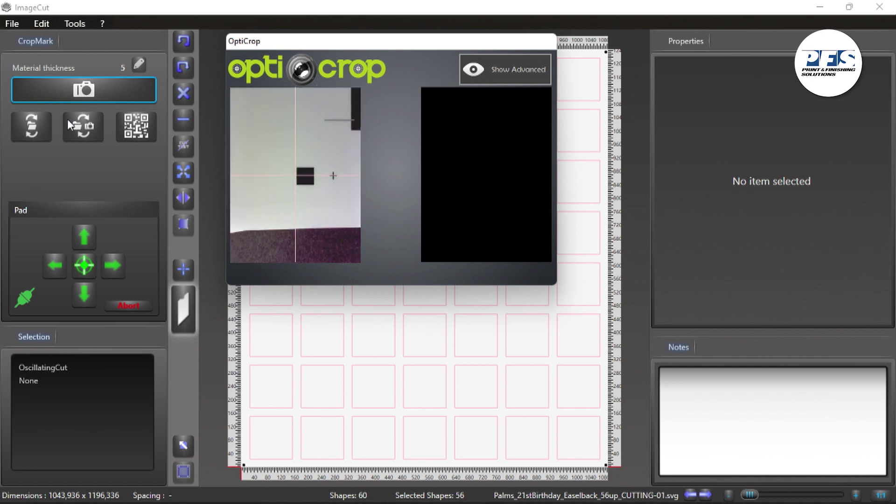
left_click(82, 264)
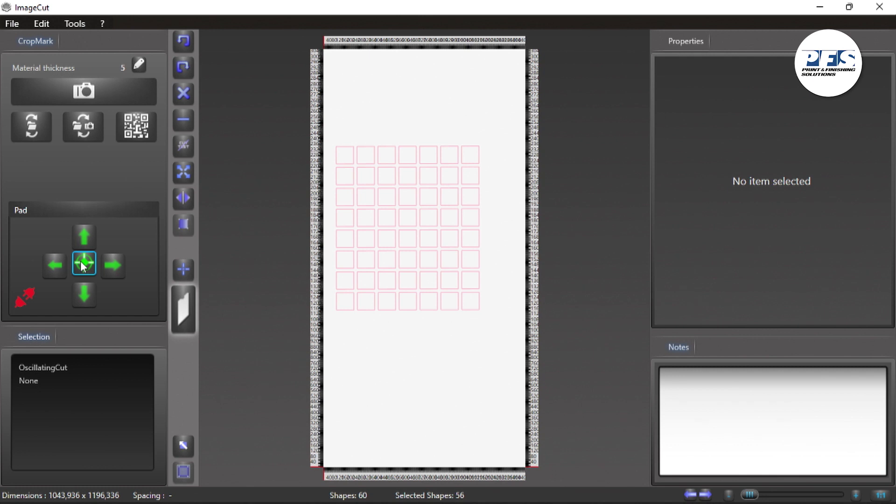
left_click(186, 310)
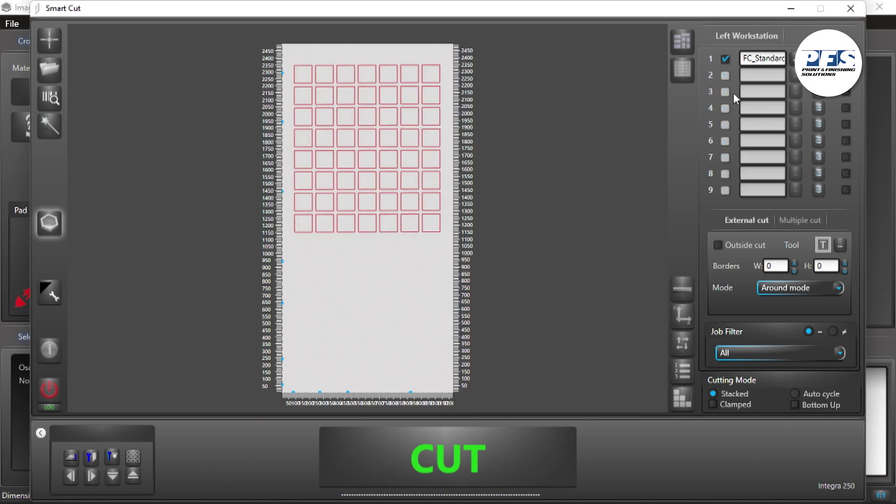
- Load forex_5mm from the Mat Database as slot 1 material and send the job to the cutter
left_click(793, 59)
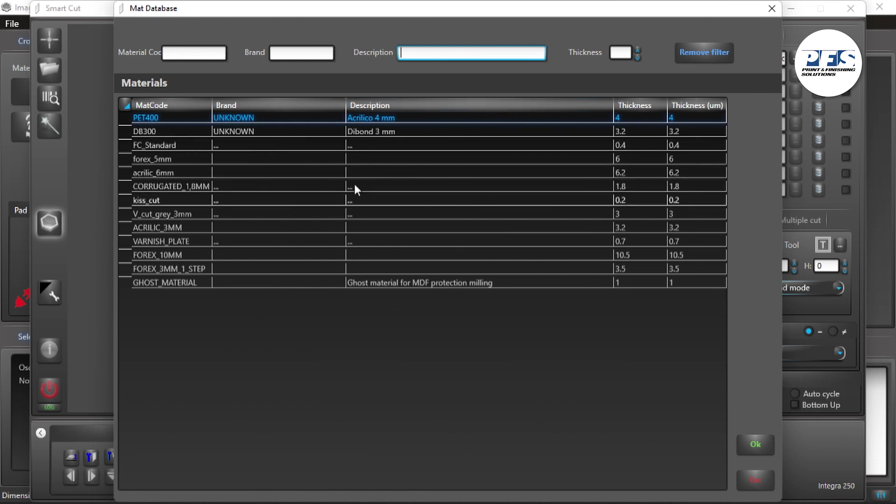
double_click(161, 158)
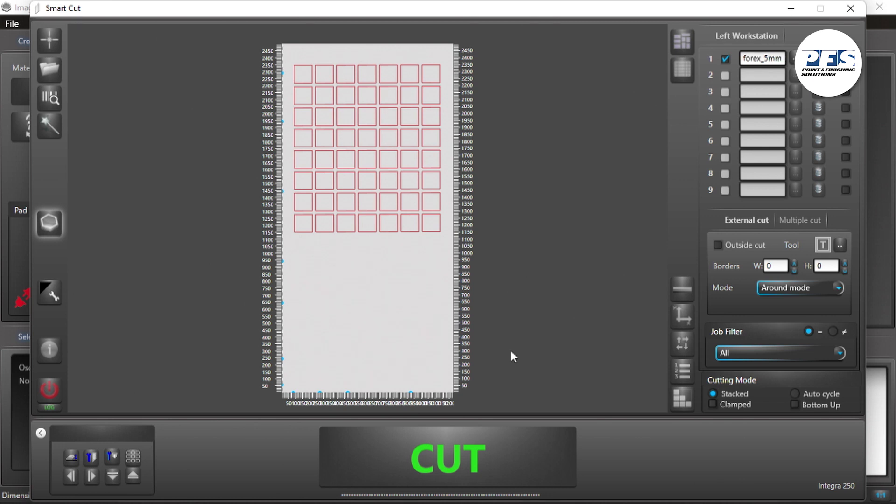
left_click(502, 447)
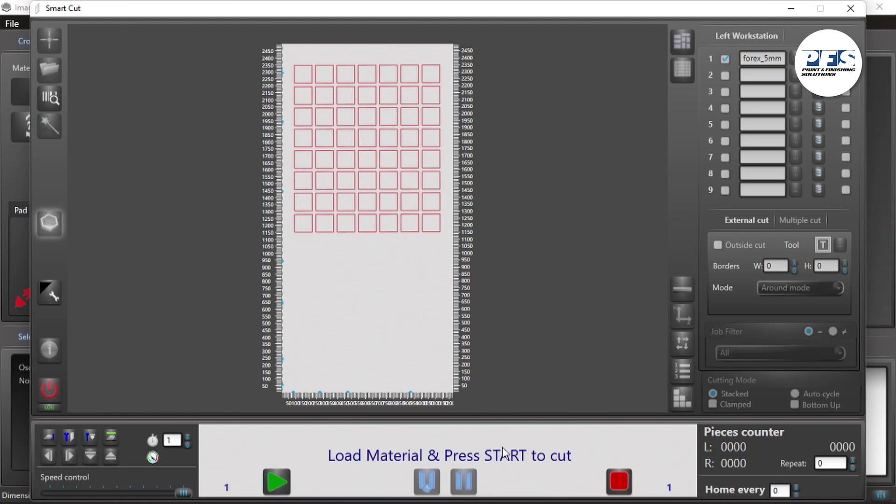
- Press START to begin cutting the 56-square forex_5mm job
left_click(280, 482)
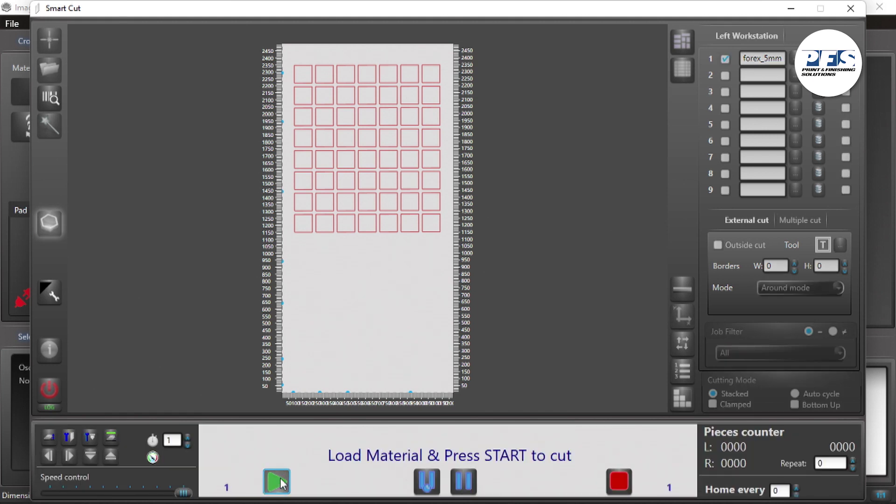